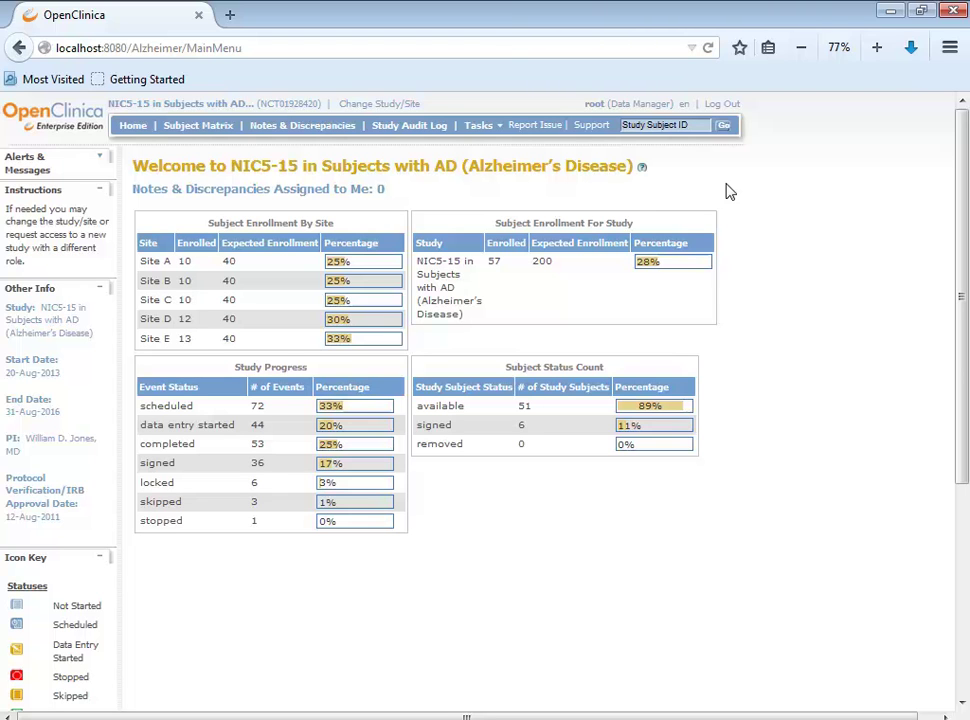
Step: Search study subjects for TS1, open TS1_103_01's View Subject page, and scroll down to its events
click(696, 126)
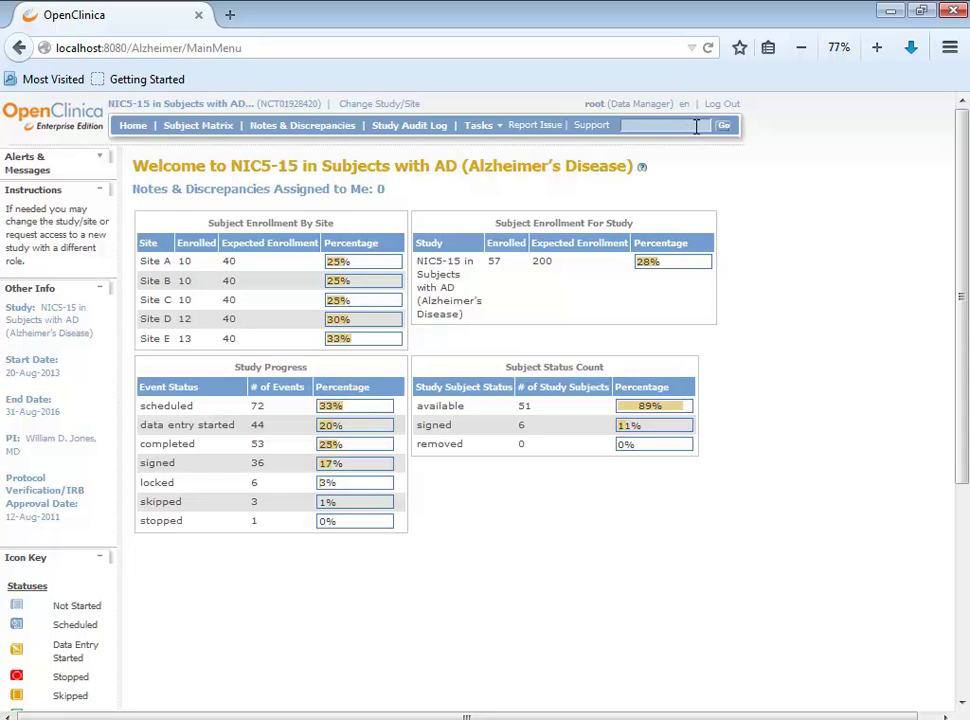
text(TS1)
key(Return)
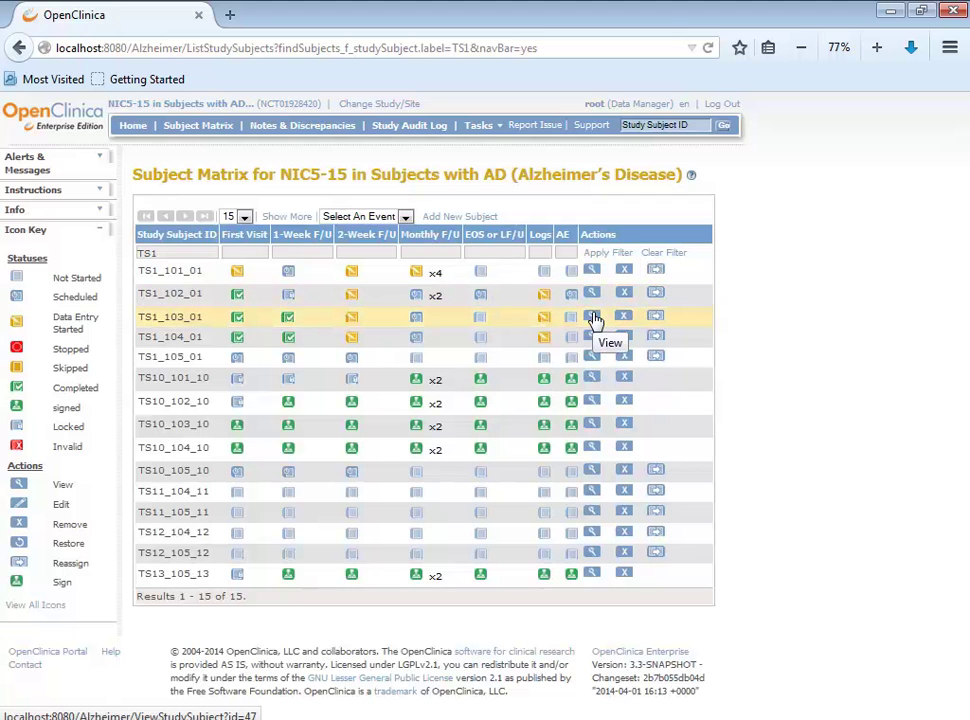
click(593, 318)
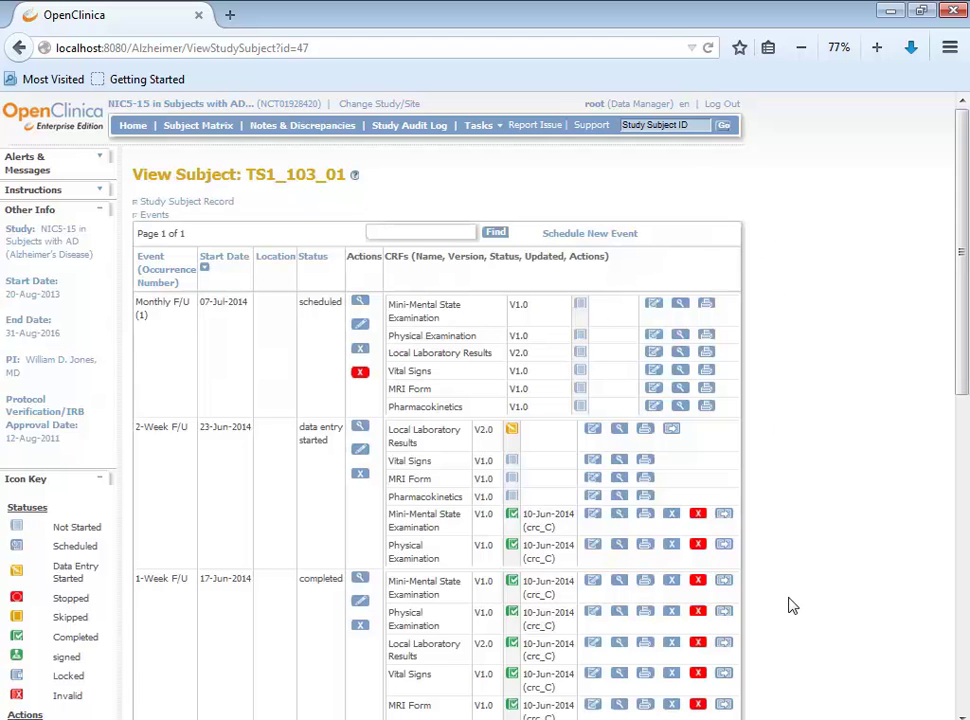
scroll(792, 605, down, 3)
scroll(792, 605, down, 3)
scroll(792, 603, down, 5)
scroll(792, 601, down, 2)
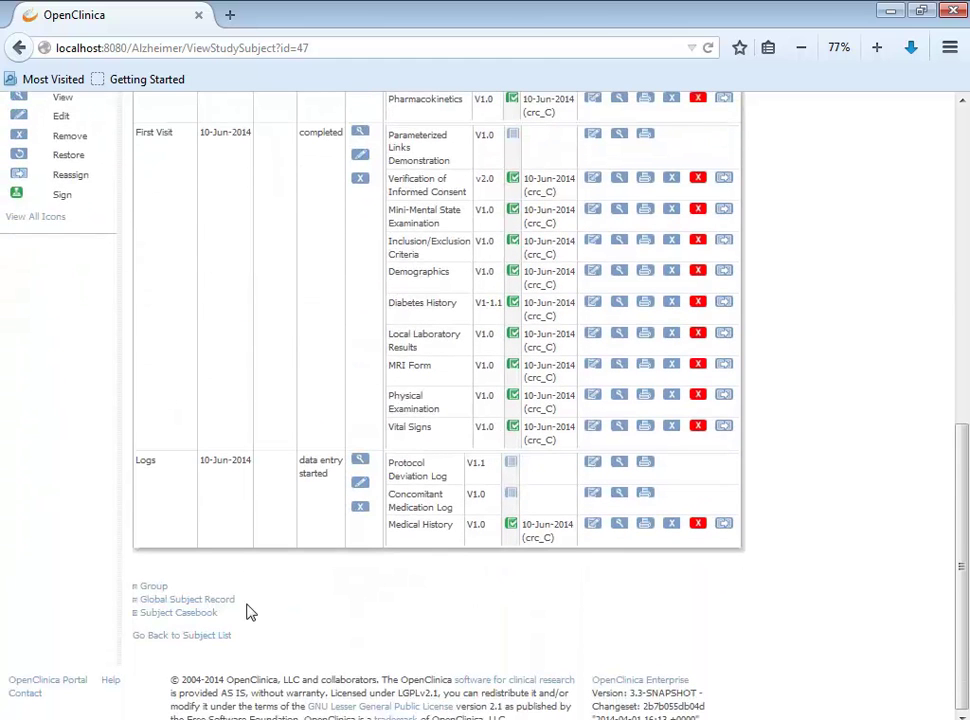
Step: Get a Printable HTML casebook link including notes, discrepancies and audit trail, and select the URL
click(198, 618)
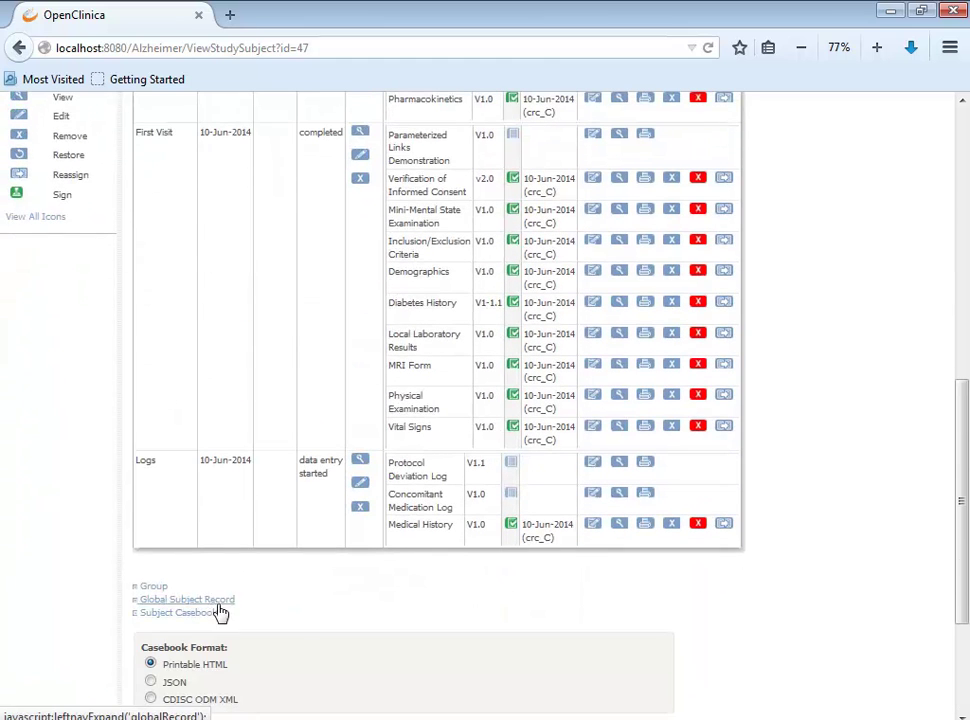
scroll(776, 603, down, 3)
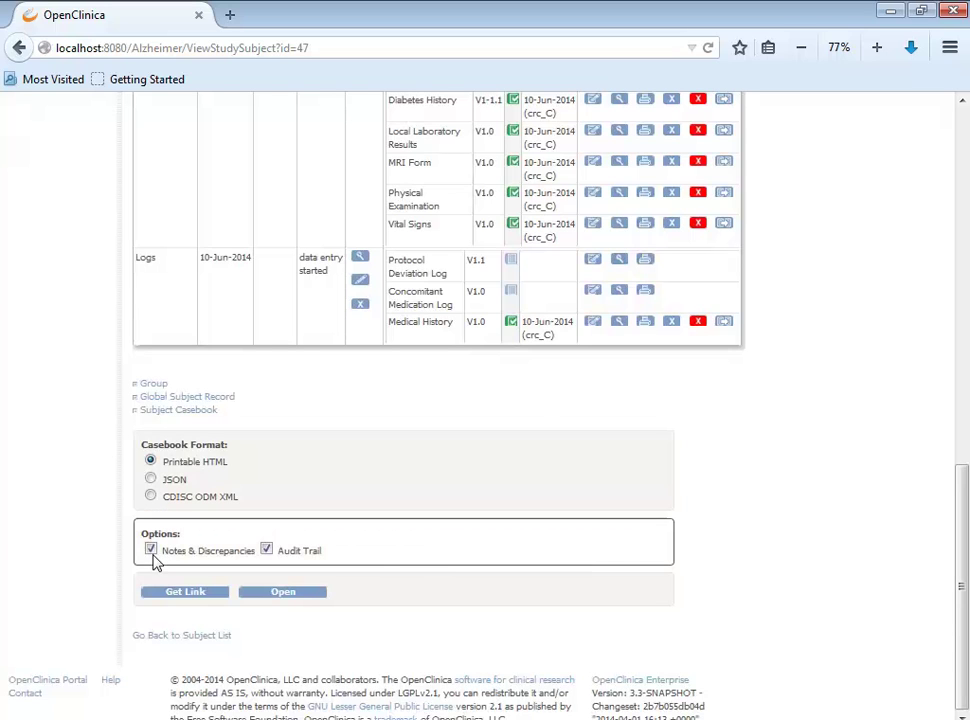
click(151, 551)
click(151, 551)
click(267, 551)
click(267, 551)
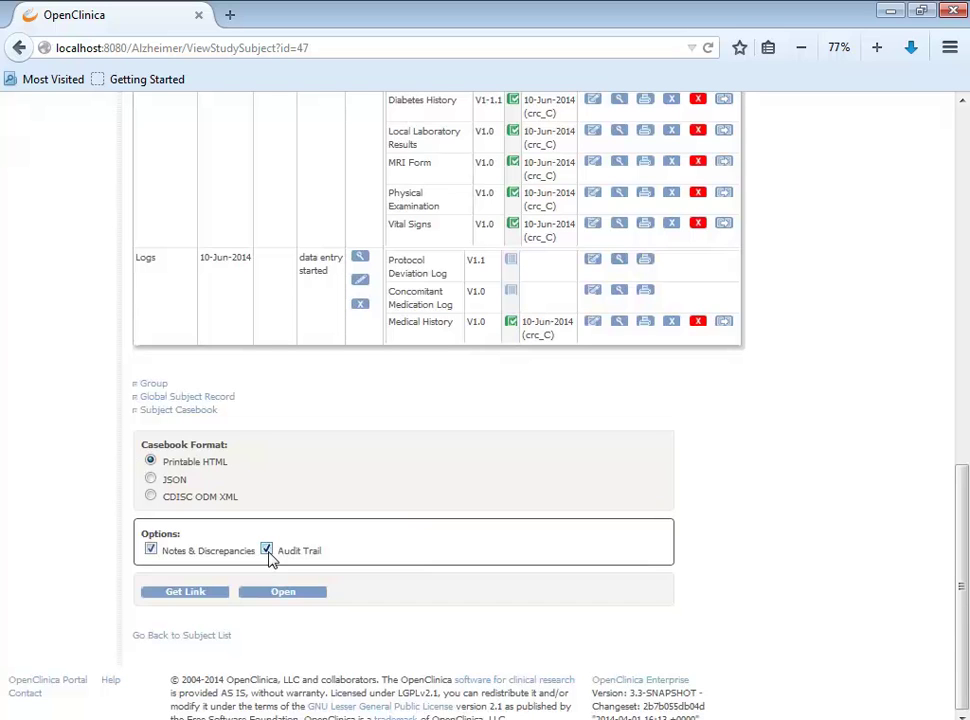
click(187, 593)
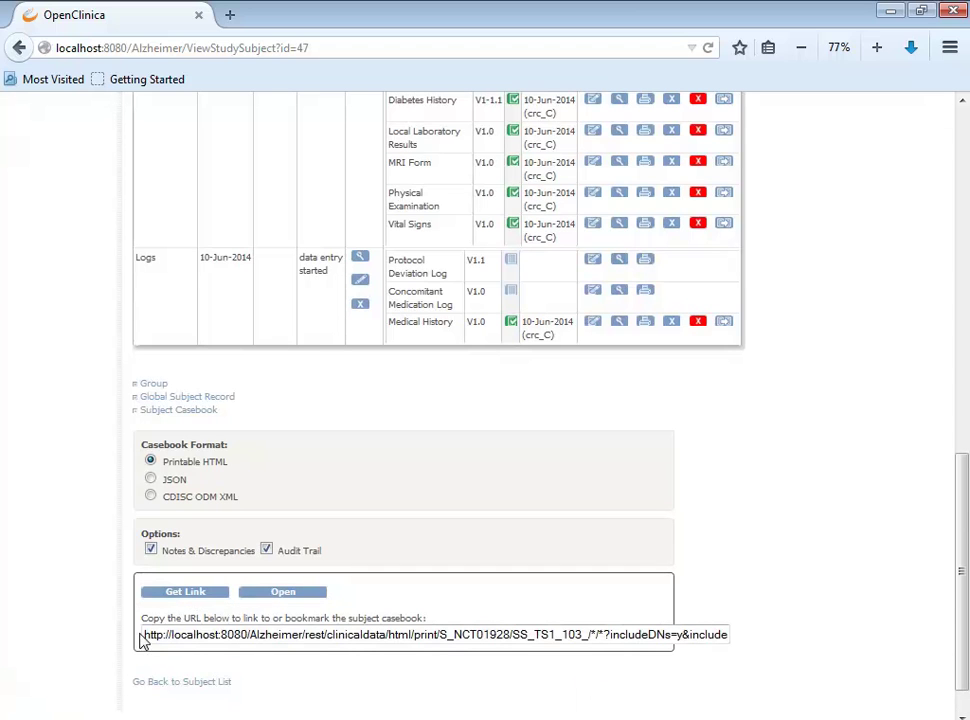
drag(144, 634, 803, 658)
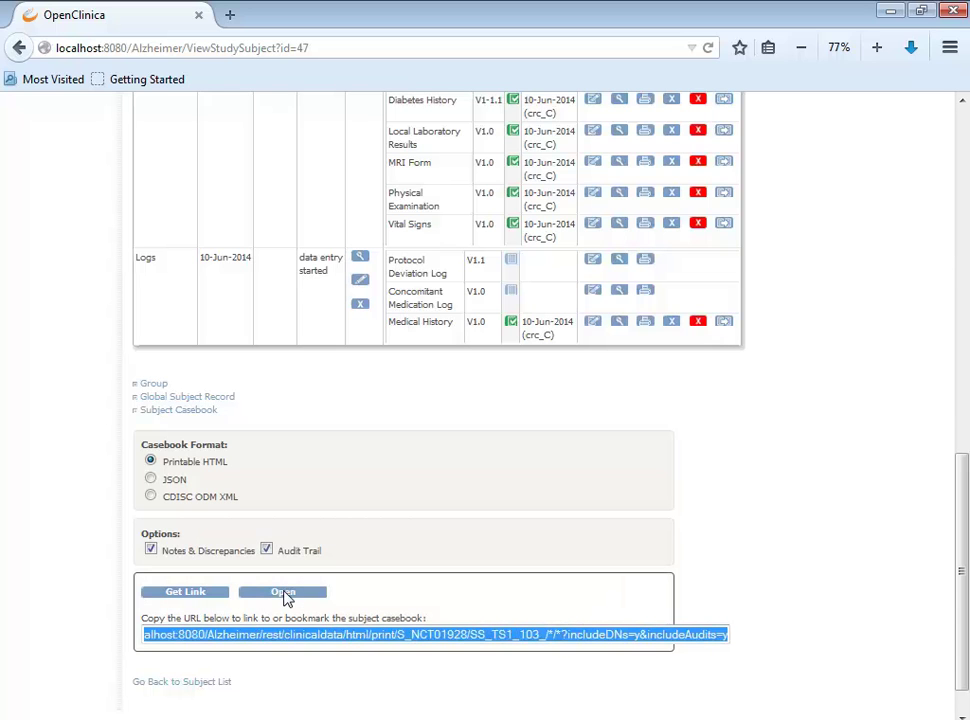
Step: Open the printable casebook and scroll through its table of contents, subject details and First Visit
click(285, 596)
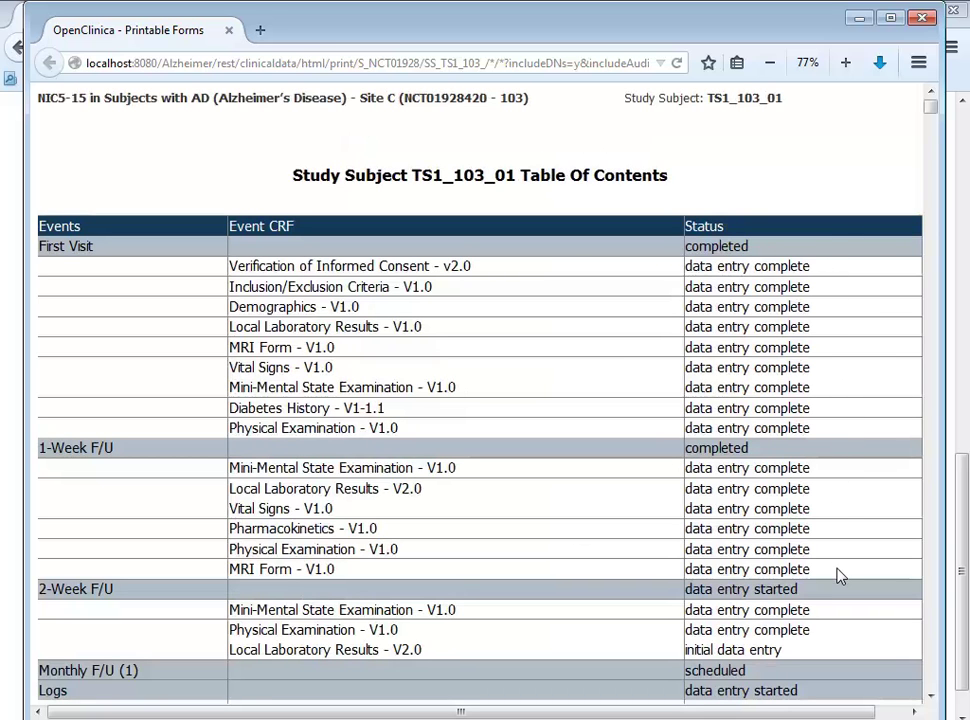
scroll(840, 576, down, 3)
scroll(840, 576, down, 4)
scroll(840, 576, down, 5)
scroll(840, 576, down, 5)
scroll(840, 576, down, 1)
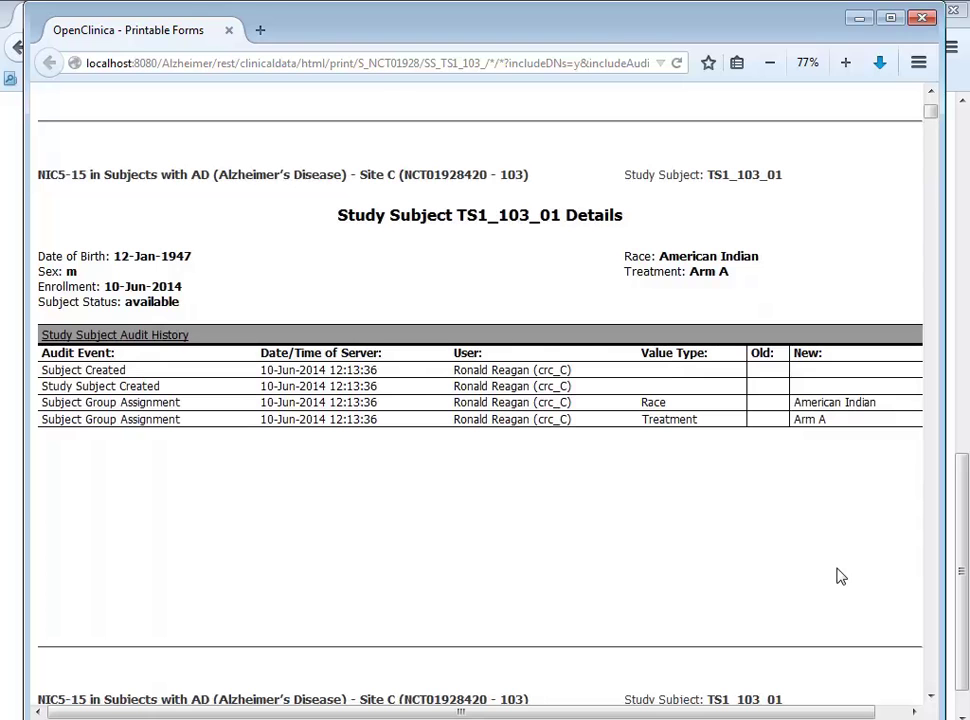
scroll(840, 576, down, 1)
scroll(840, 576, down, 3)
scroll(840, 576, down, 3)
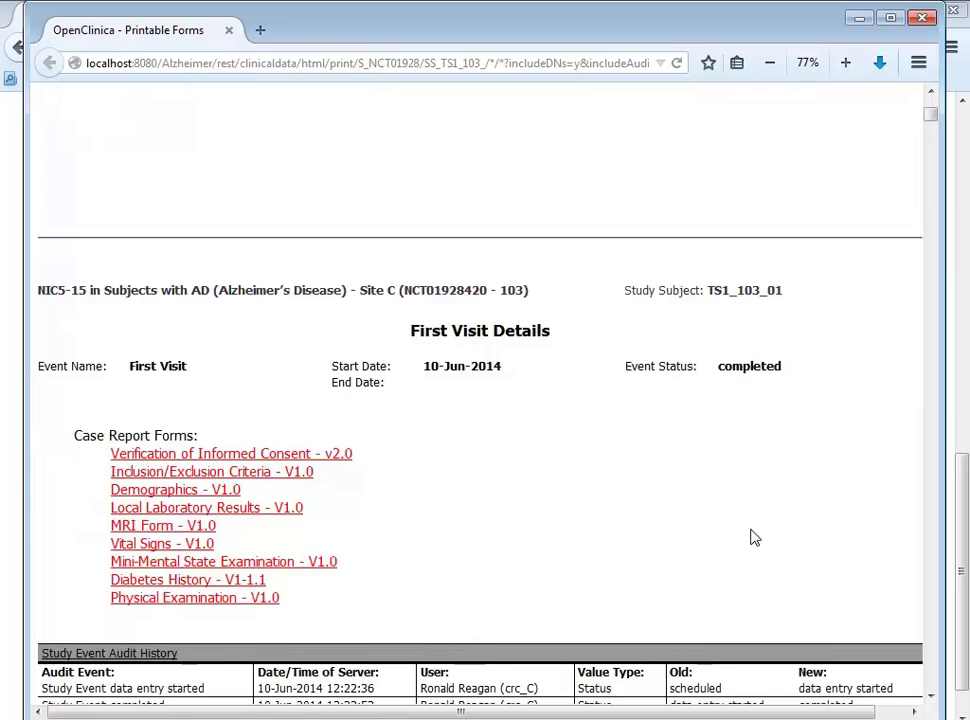
Step: Jump to the Verification of Informed Consent form and ELIGIBILITY_CONF's metadata, then go back
click(327, 457)
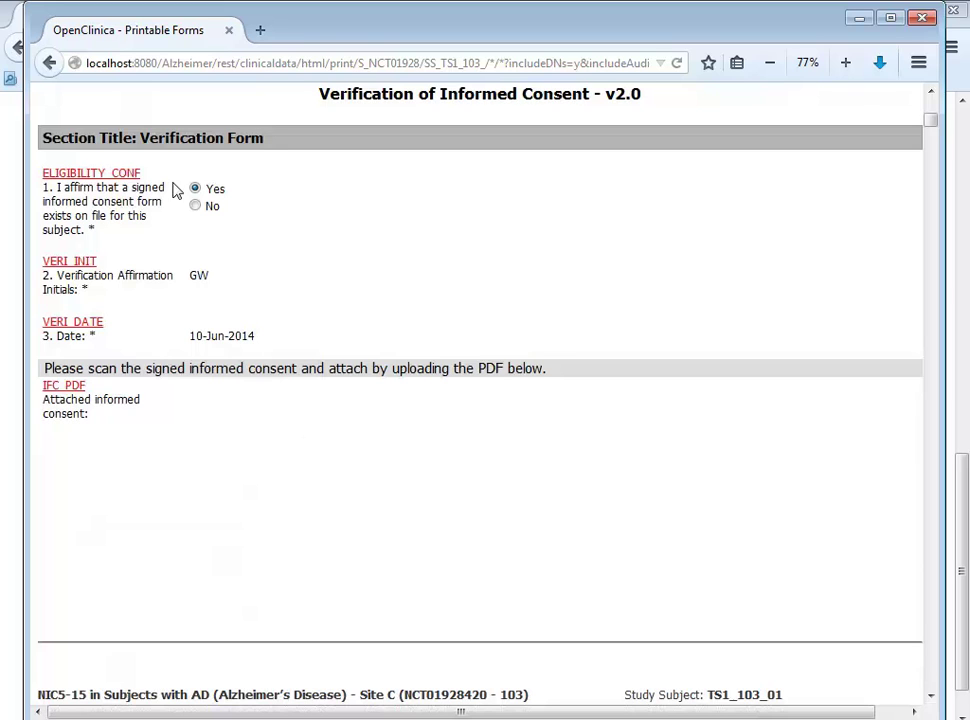
click(105, 176)
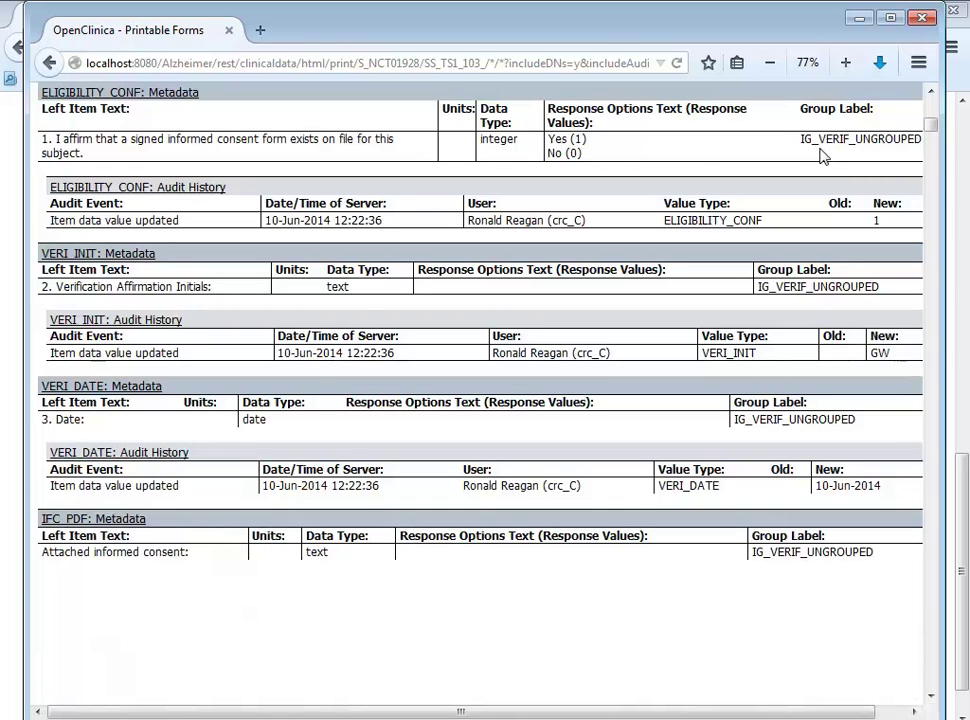
click(48, 63)
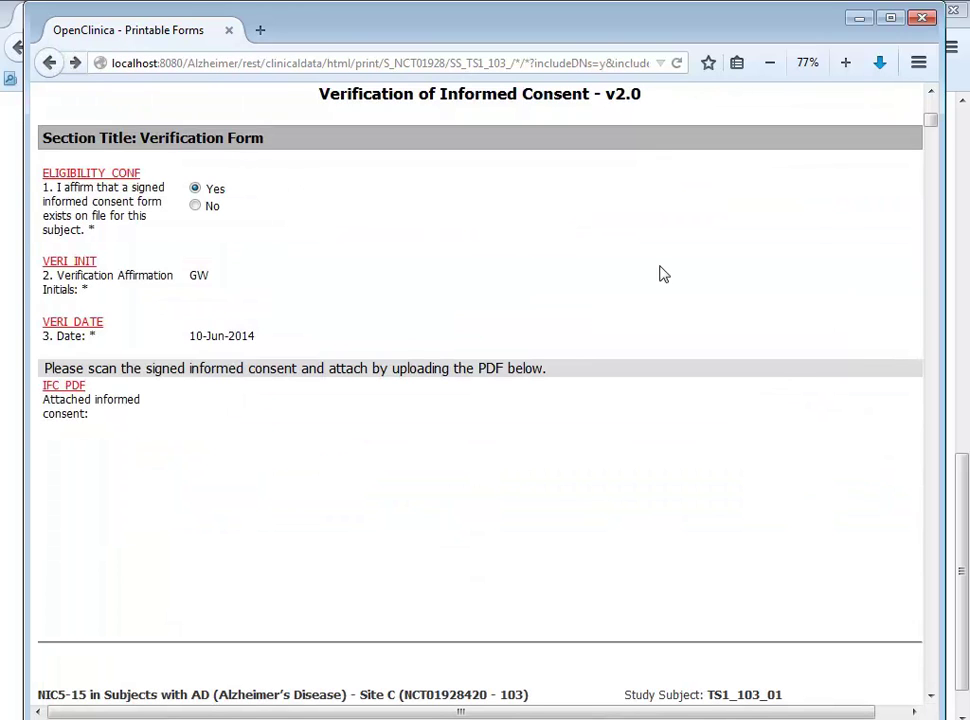
Step: Scroll down to the form's item metadata and audit history tables, then open the Firefox menu
scroll(660, 273, down, 3)
scroll(660, 273, down, 3)
scroll(660, 273, down, 5)
scroll(660, 273, down, 2)
scroll(660, 273, down, 2)
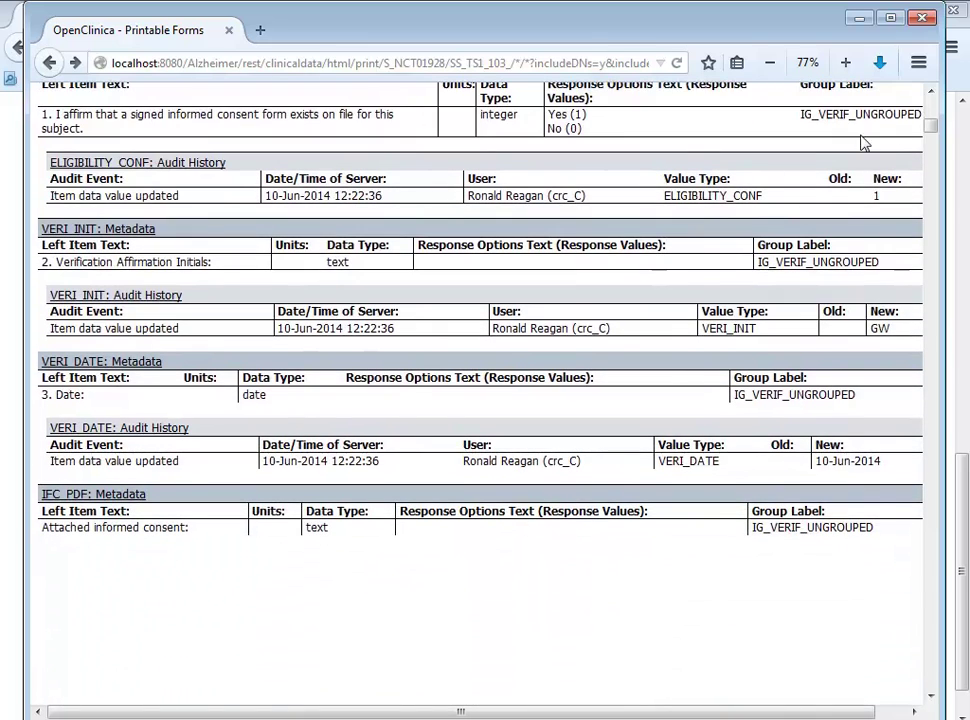
click(918, 64)
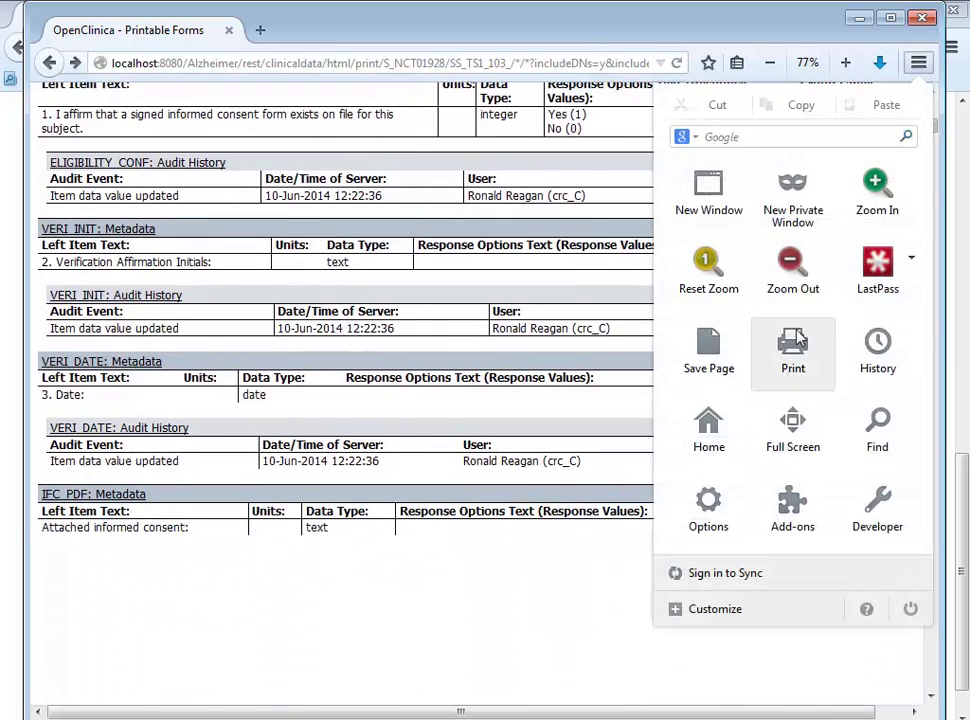
Step: Show the casebook in Firefox print preview (94 pages) and scroll to page 2
click(793, 350)
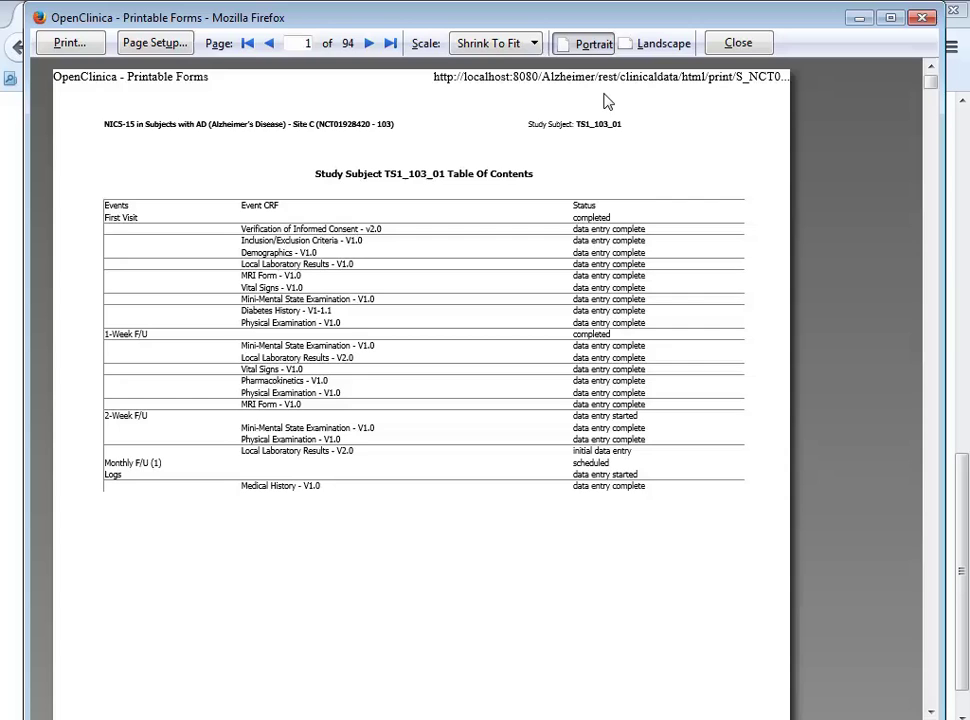
scroll(604, 100, down, 3)
scroll(604, 100, down, 4)
scroll(606, 100, down, 5)
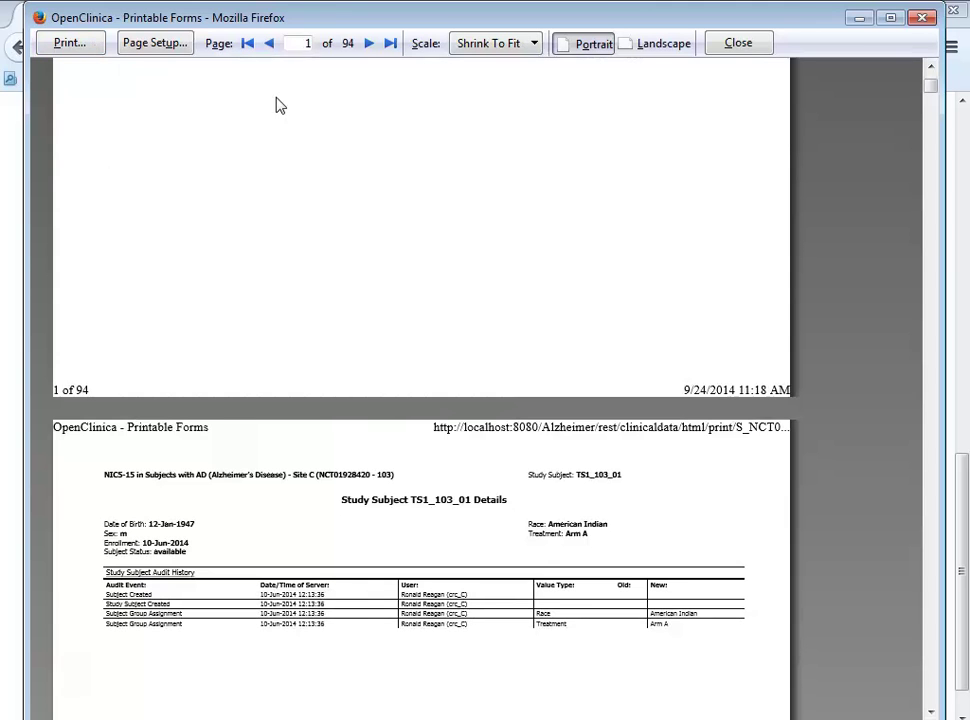
Step: Close the print preview to return to the casebook's audit history
click(737, 43)
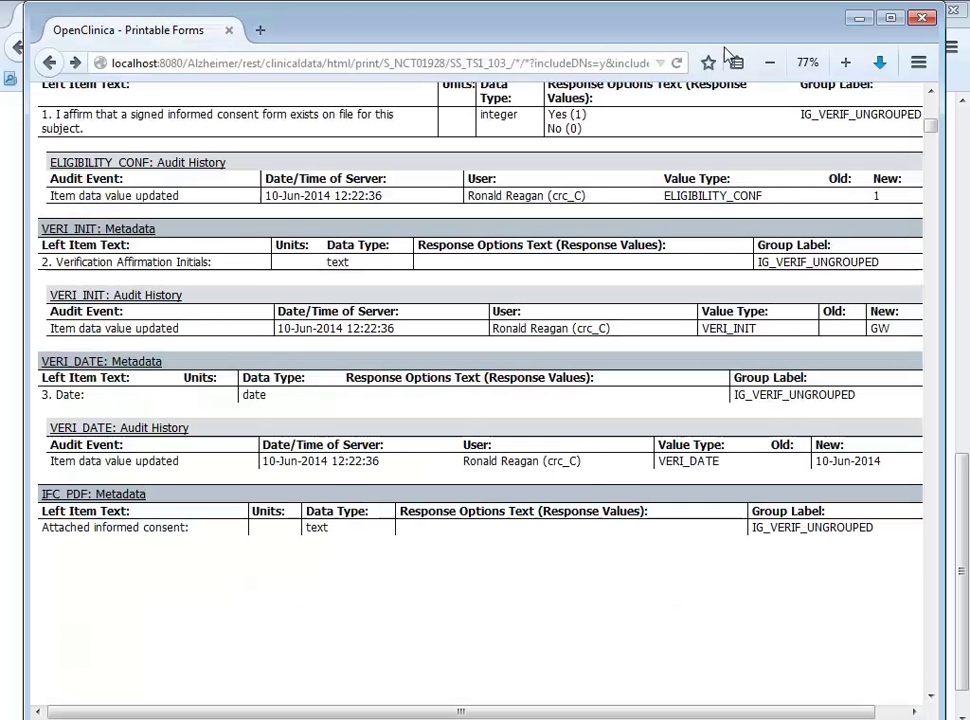